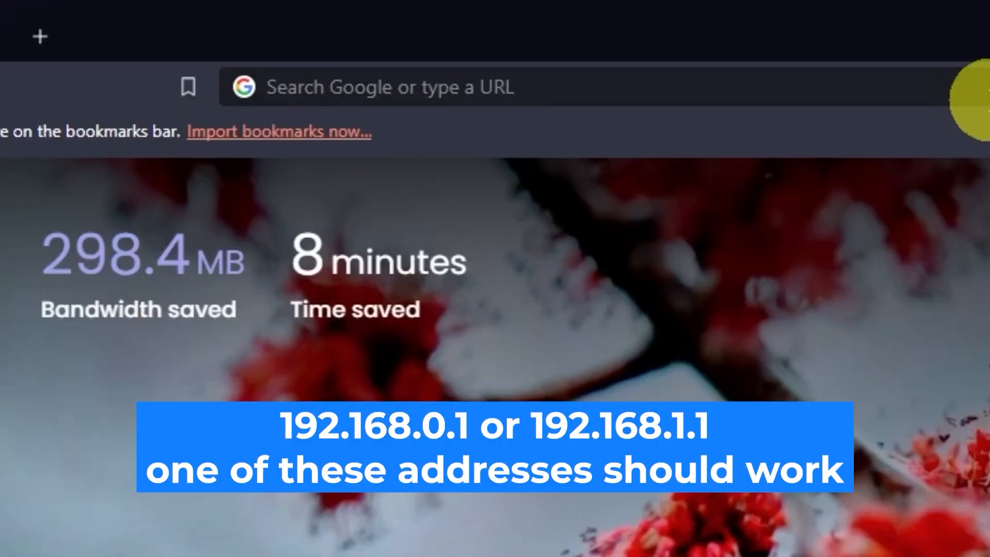
Open the router's web interface at 192.168.0.1.
left_click(487, 32)
type("192")
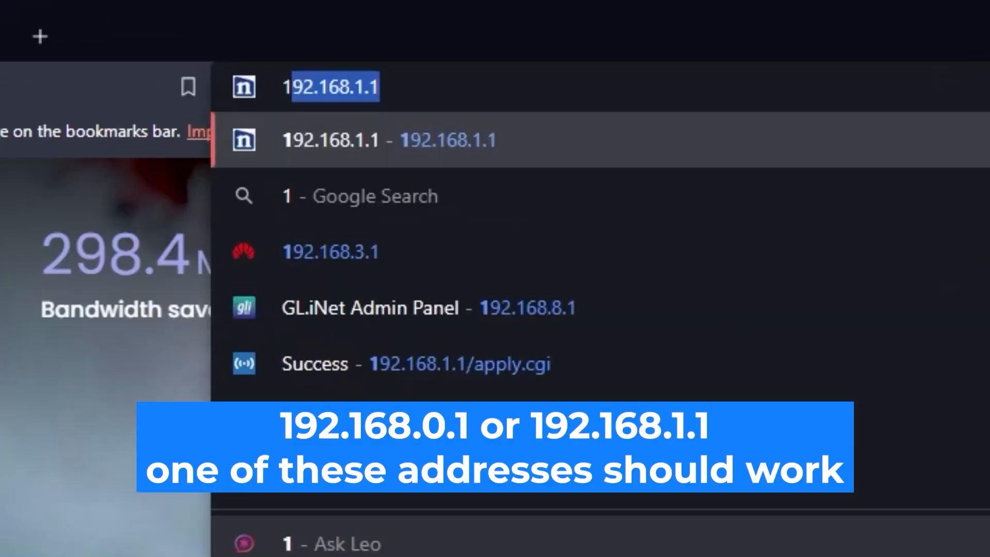
type(".168.0")
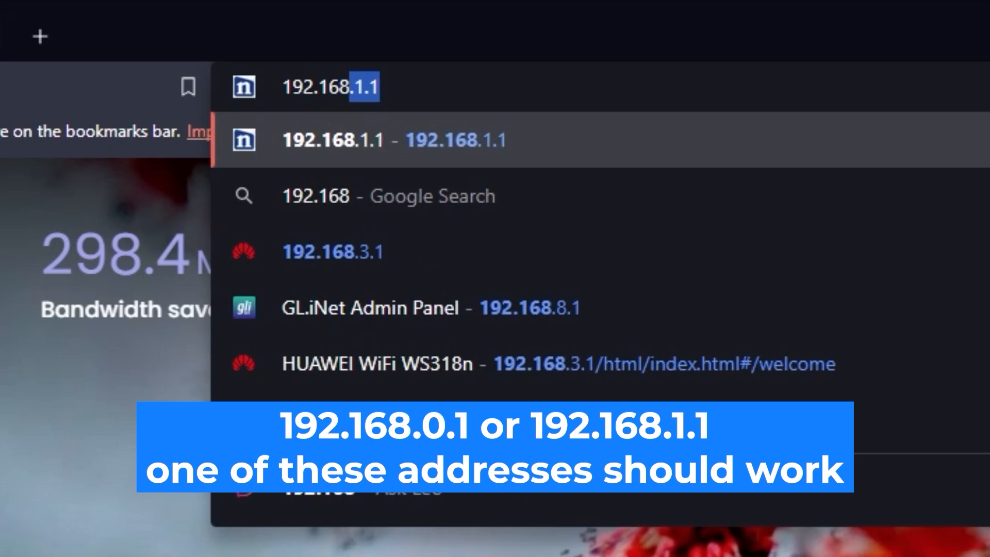
type(".1")
key("Return")
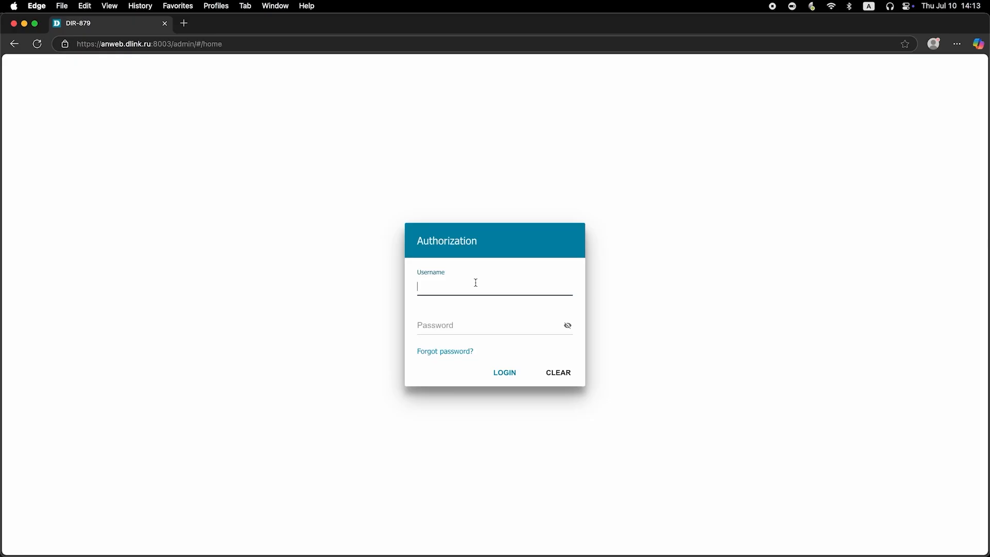
Log in to the router with the username admin and the router password, showing the password in plain text before submitting.
type("admin")
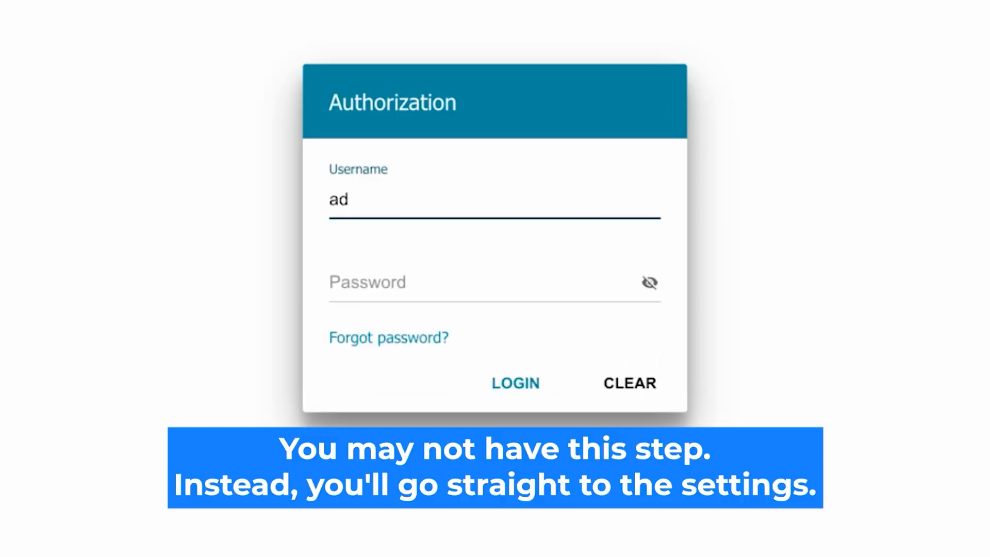
left_click(380, 283)
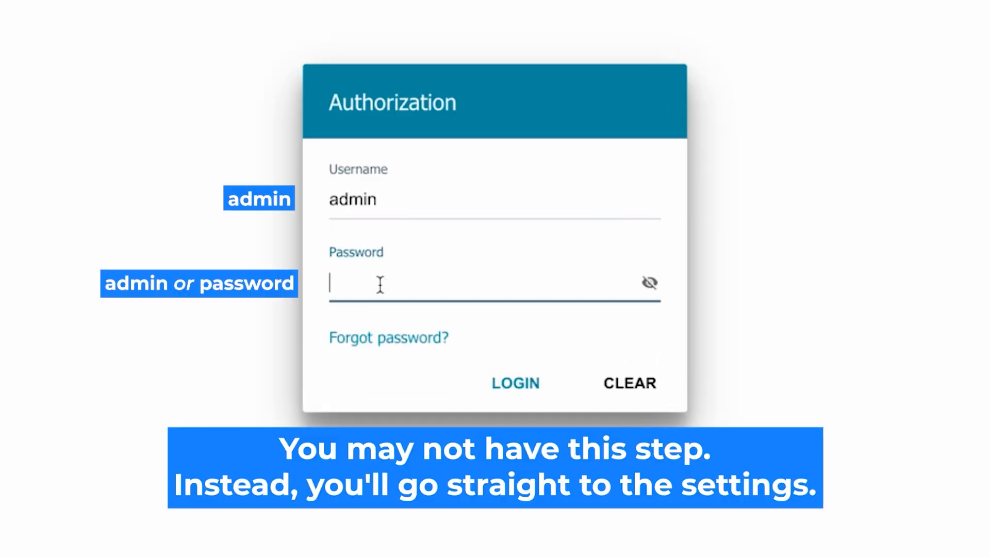
type("adssword")
left_click(650, 282)
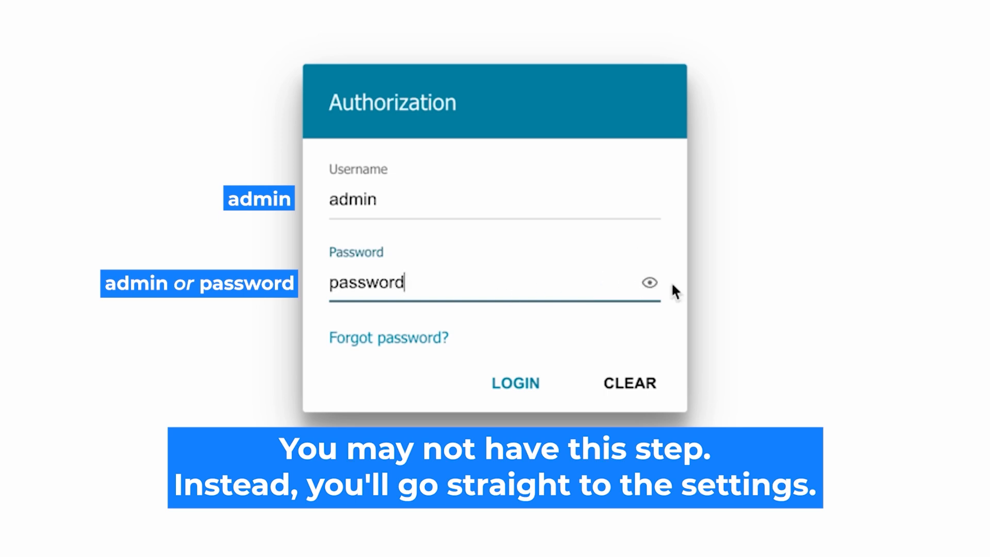
left_click(504, 383)
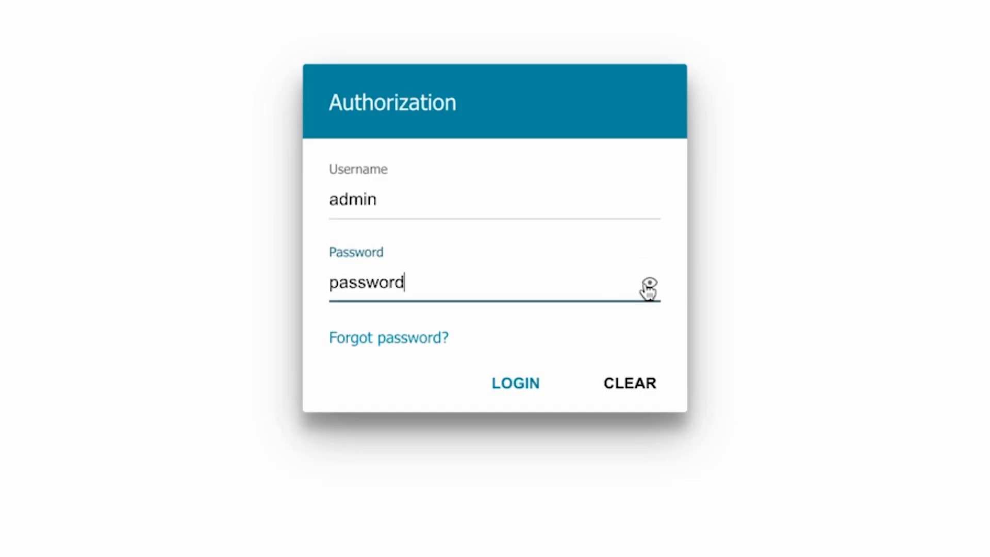
left_click(499, 381)
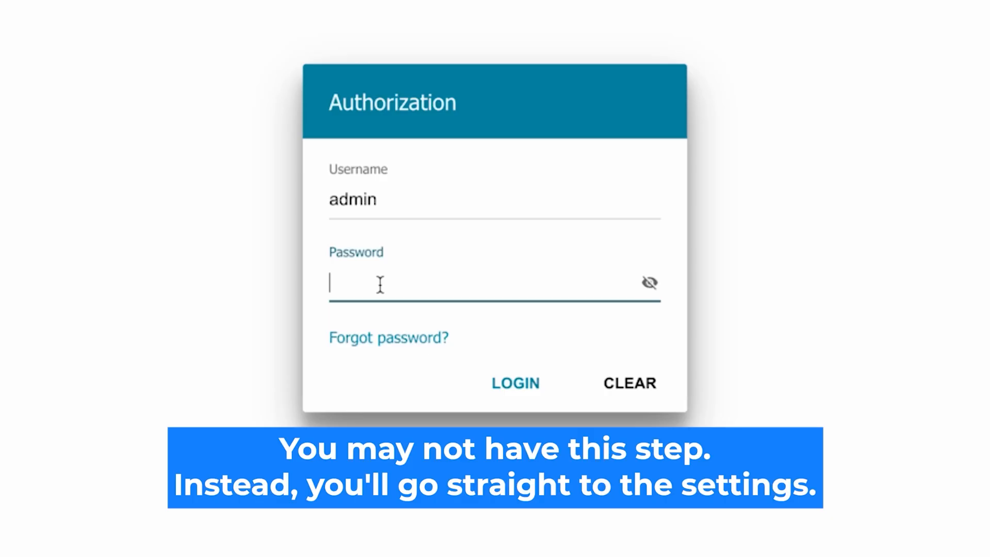
Enter the router password for the admin account again, reveal it and submit the login.
type("•••••••")
type("d")
left_click(649, 283)
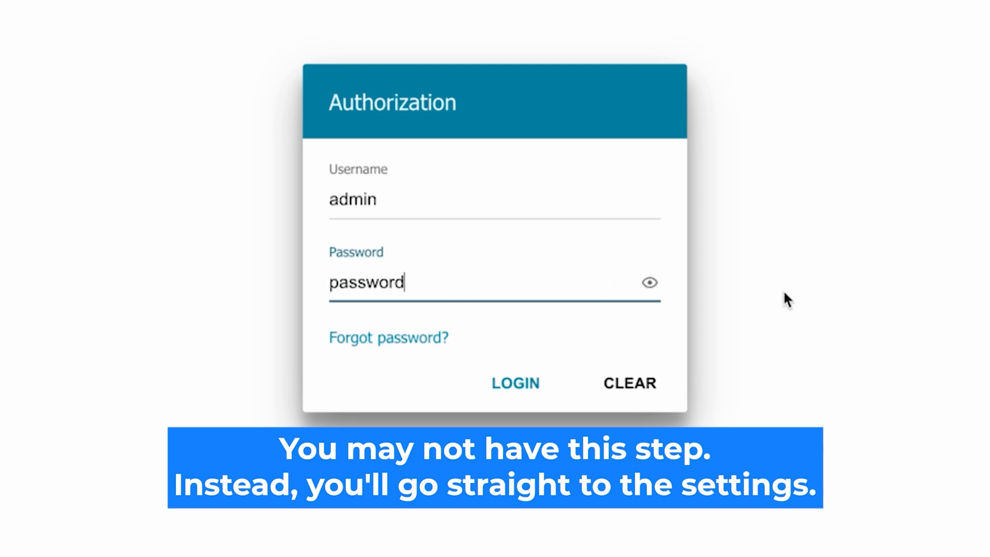
left_click(496, 382)
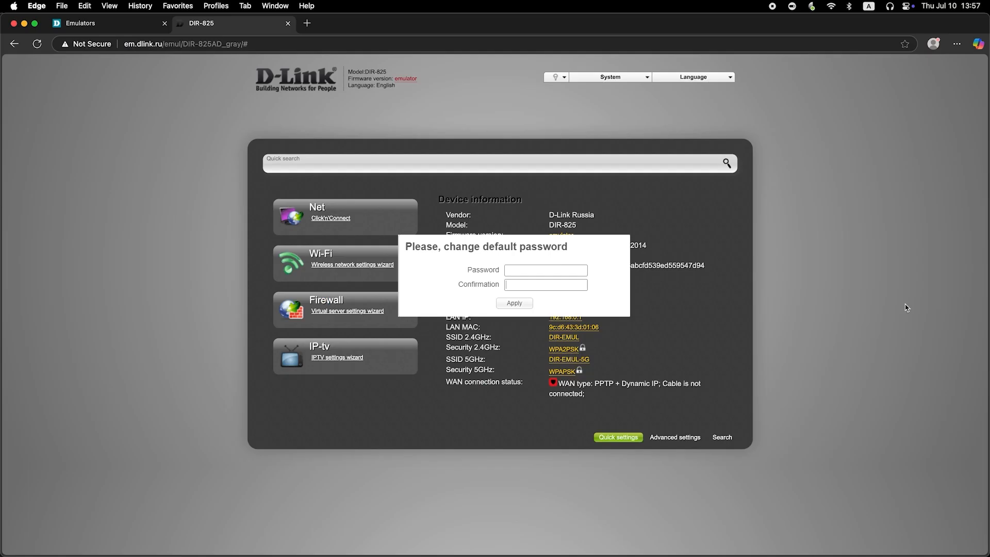
Replace the router's default password by entering and confirming a new password, and apply it.
left_click(567, 269)
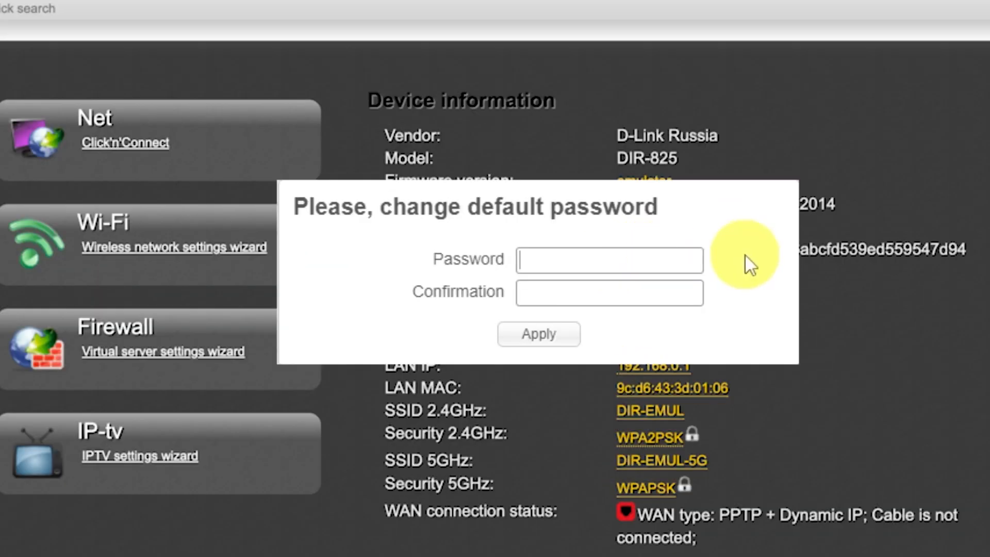
type("•••••••••")
left_click(682, 286)
type("•••••••••")
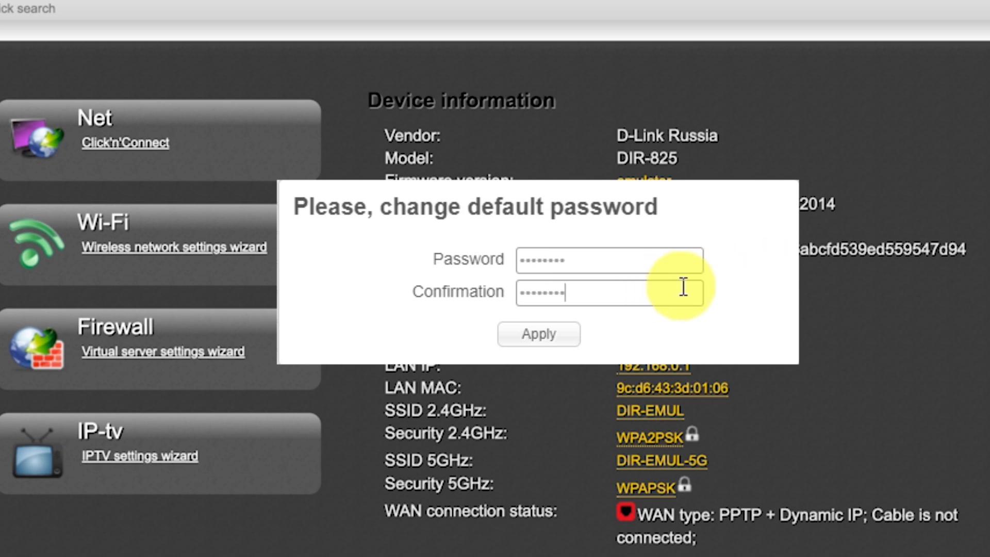
left_click(568, 337)
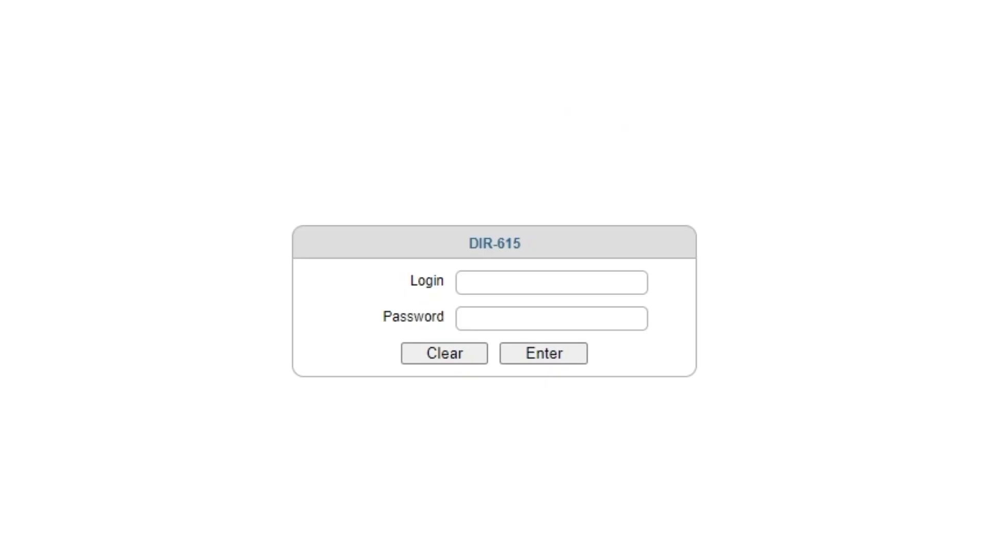
Log in on the DIR-615 page with the login admin and the router password.
left_click(524, 280)
type("admin")
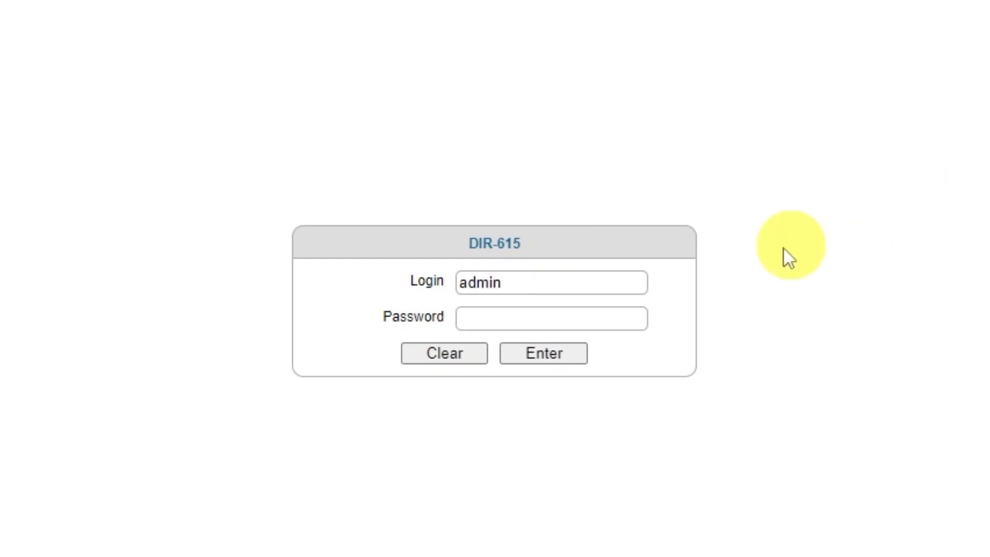
left_click(583, 319)
type("ad••••••")
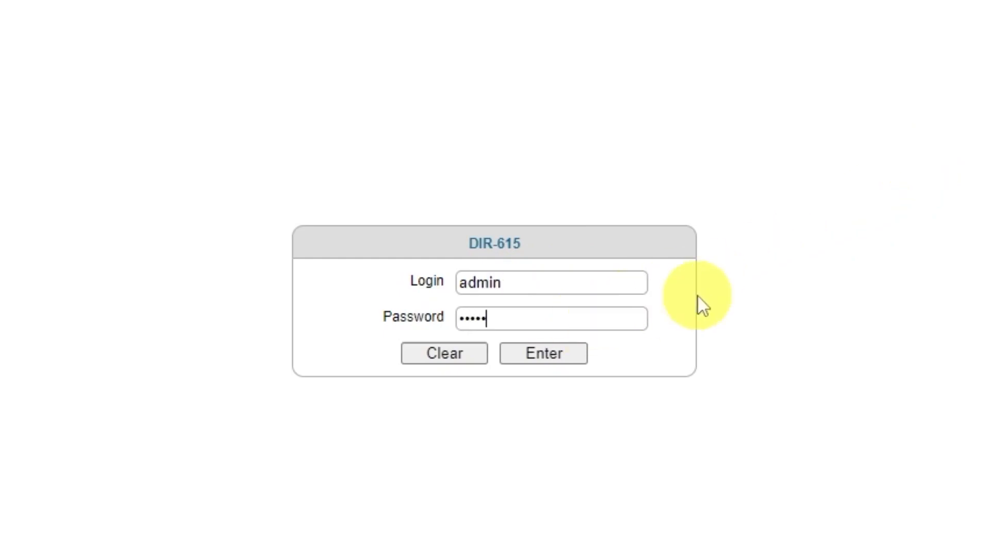
left_click(539, 355)
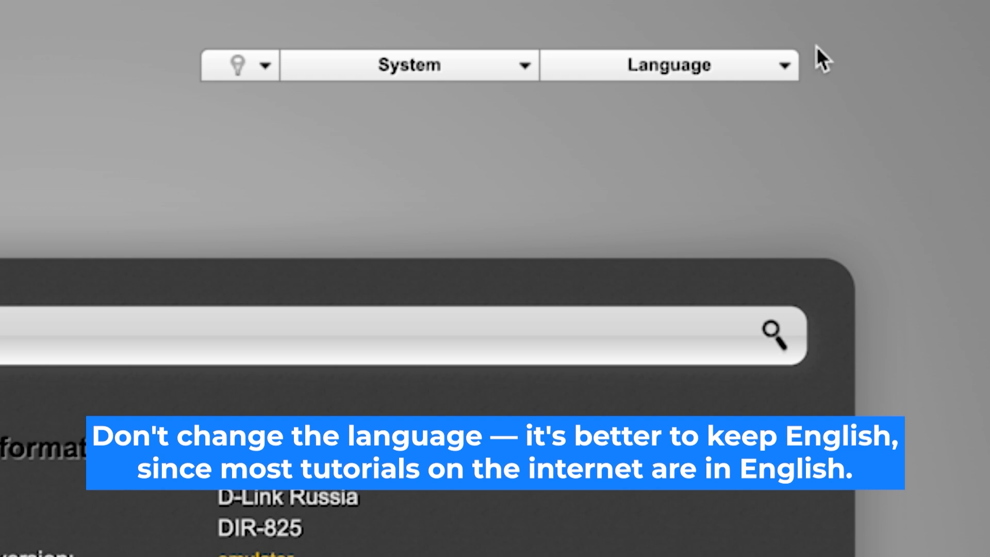
Set the router interface language to English.
left_click(794, 66)
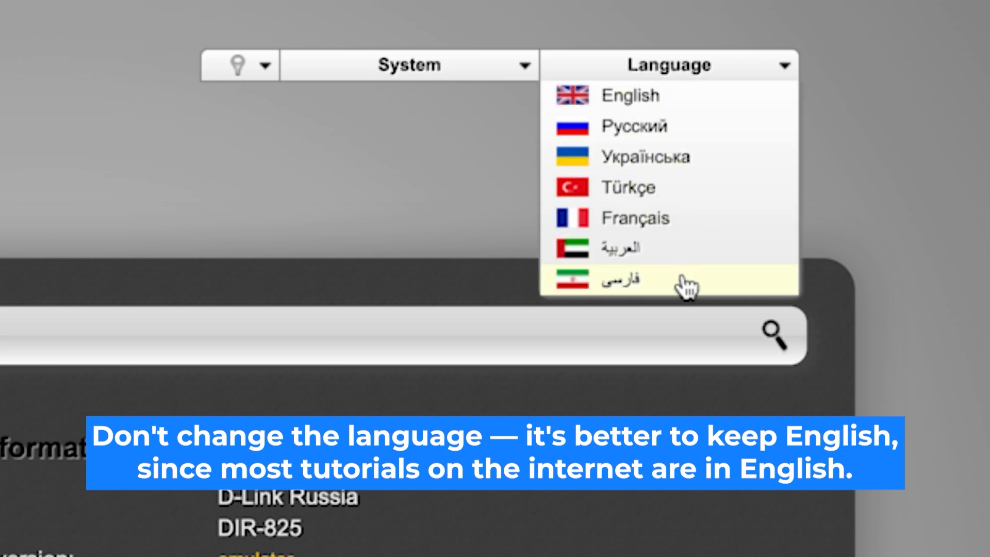
left_click(703, 101)
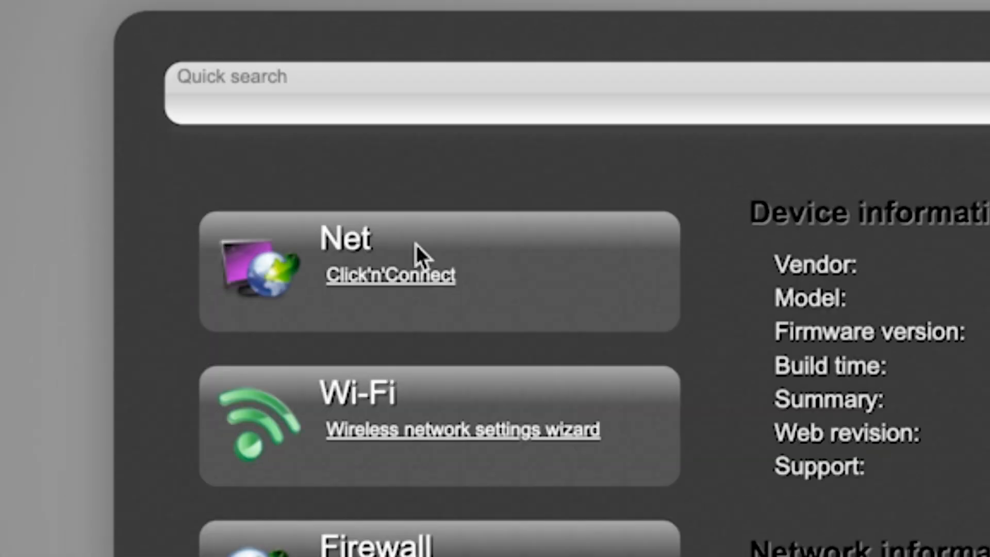
Start the Click'n'Connect wizard and continue past the cable page with the provider kept as Manually.
left_click(376, 281)
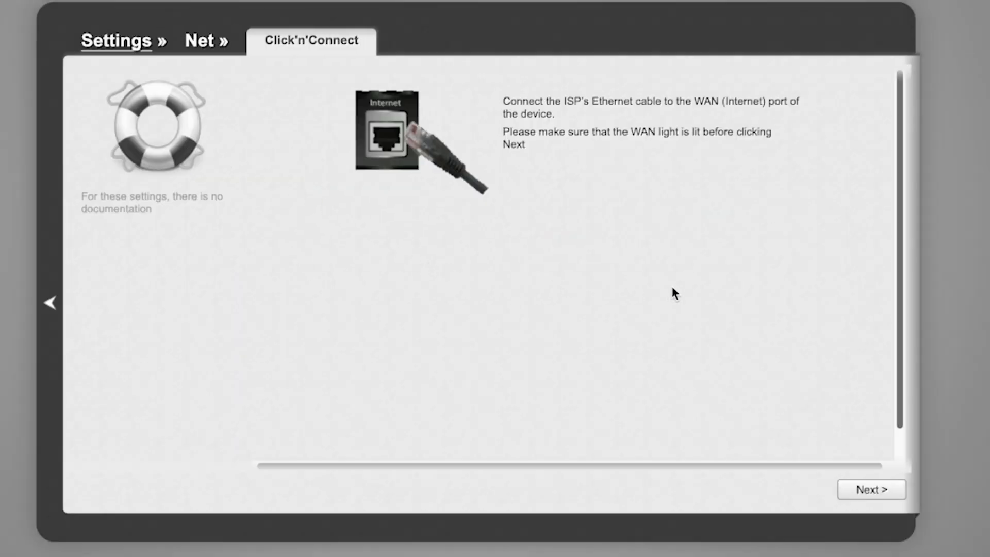
scroll(806, 312, "down", 1)
scroll(806, 314, "up", 1)
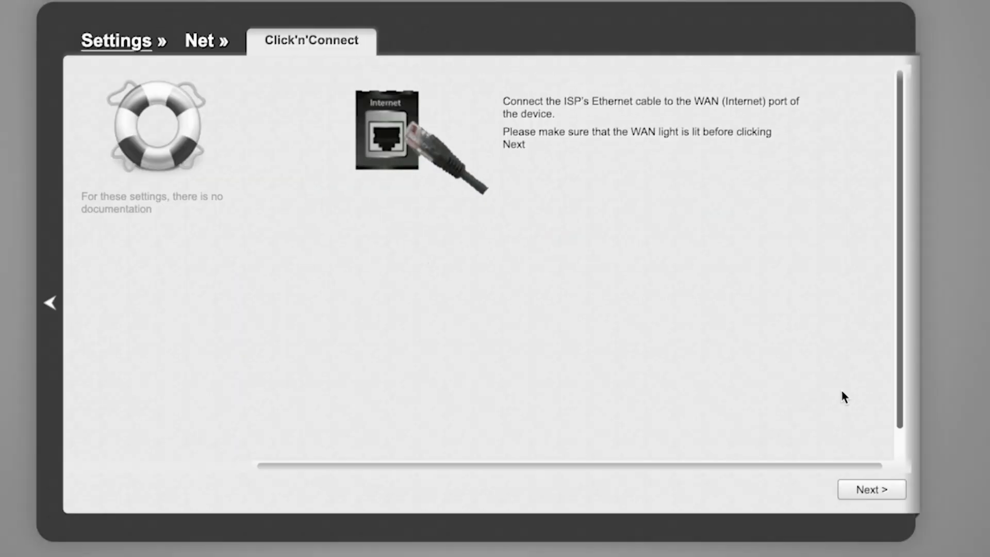
left_click(885, 496)
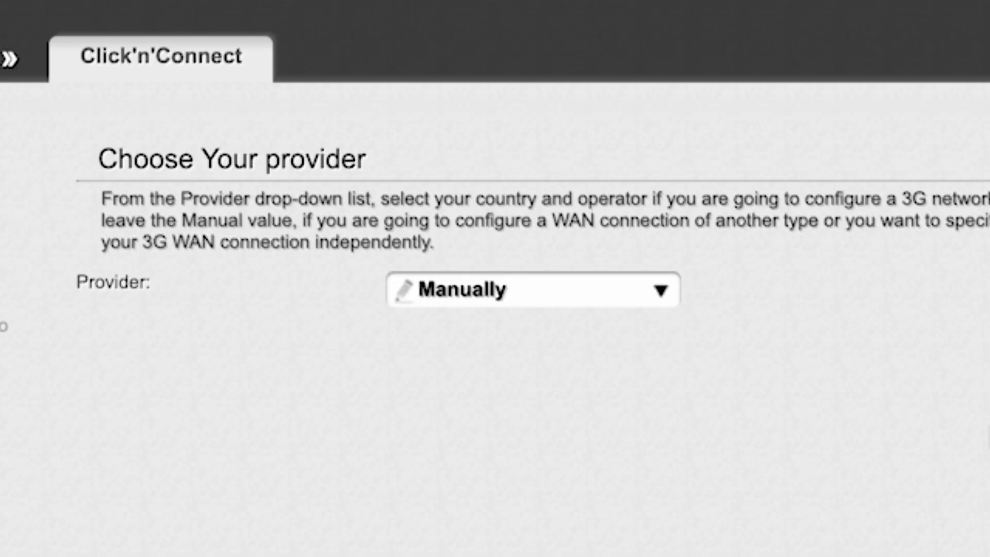
left_click(650, 278)
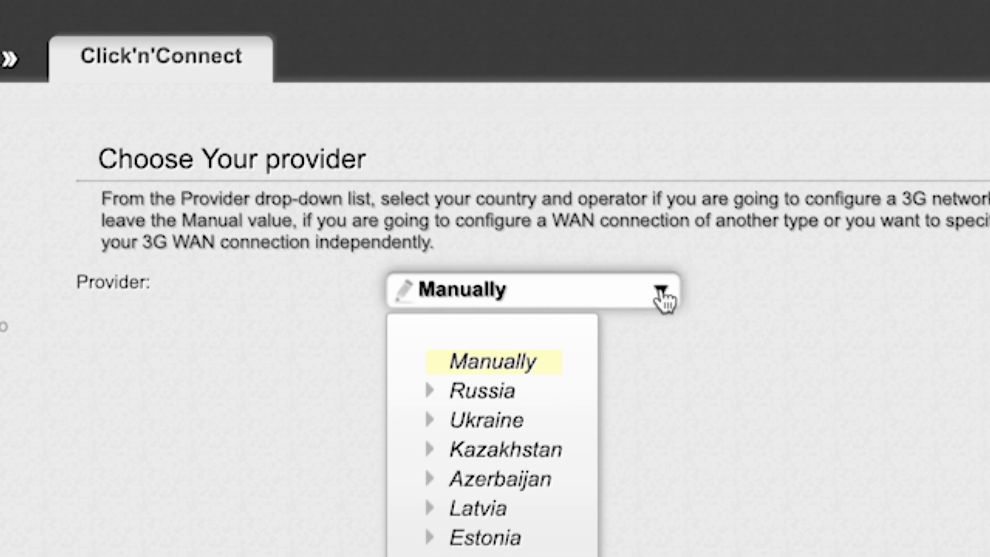
left_click(663, 294)
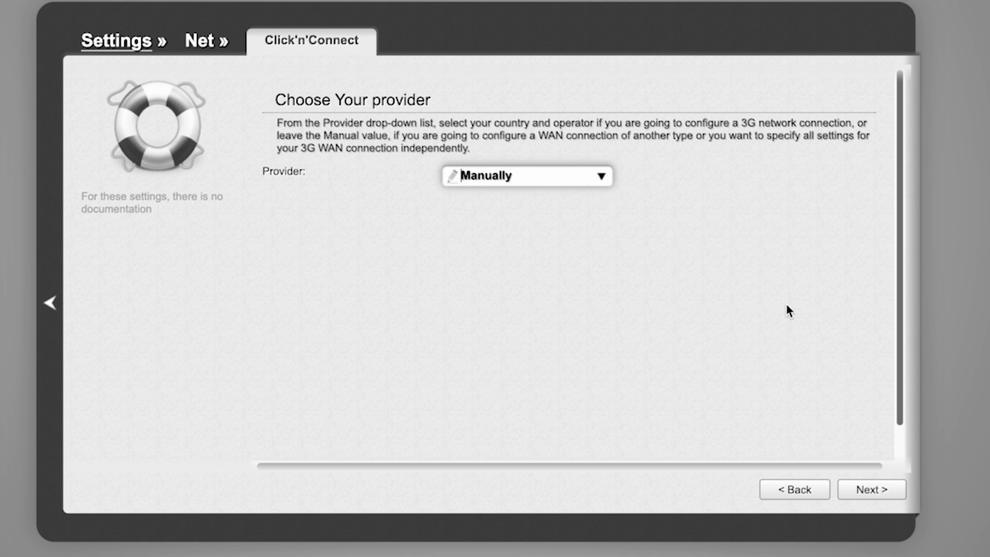
left_click(877, 491)
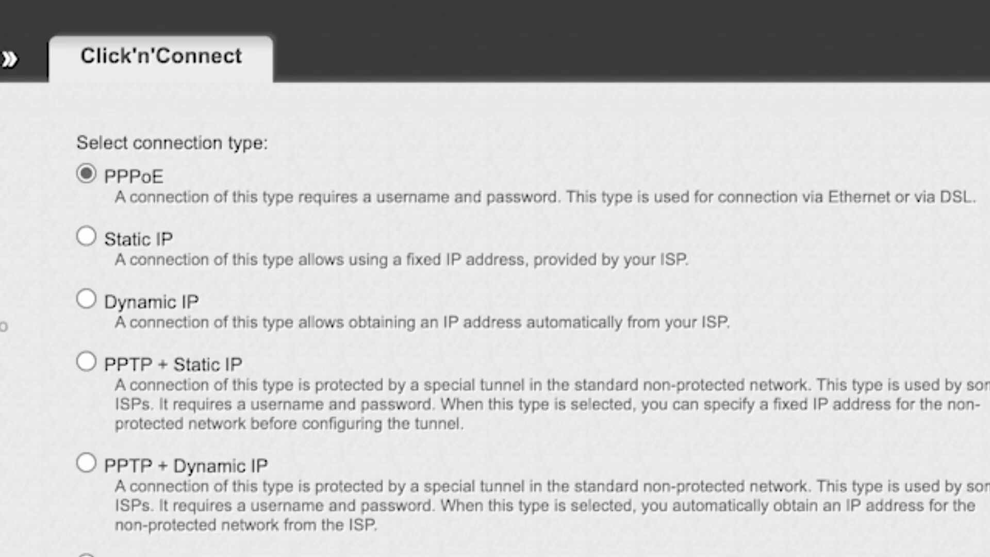
Review the available connection types, choose Dynamic IP and continue.
scroll(532, 331, "down", 5)
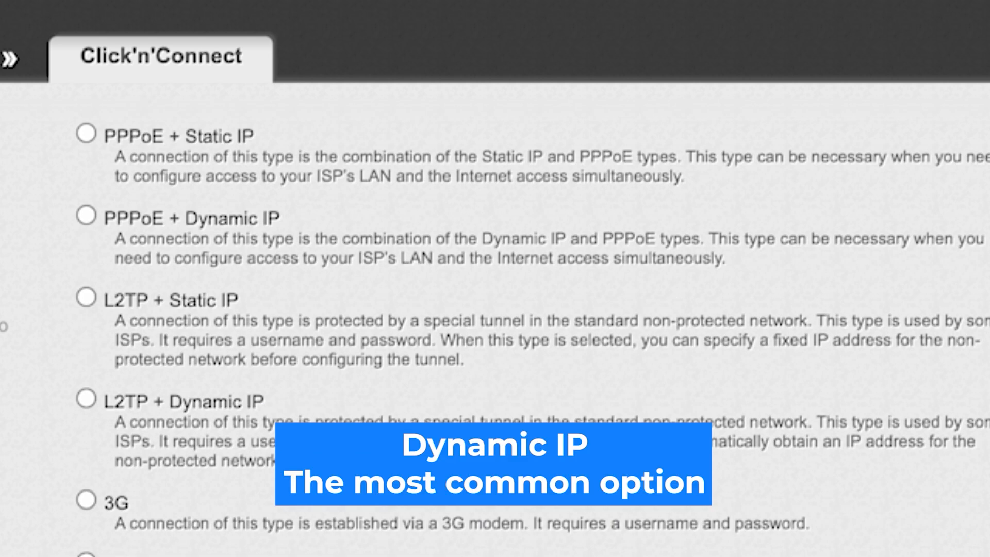
scroll(546, 320, "up", 4)
scroll(516, 309, "up", 2)
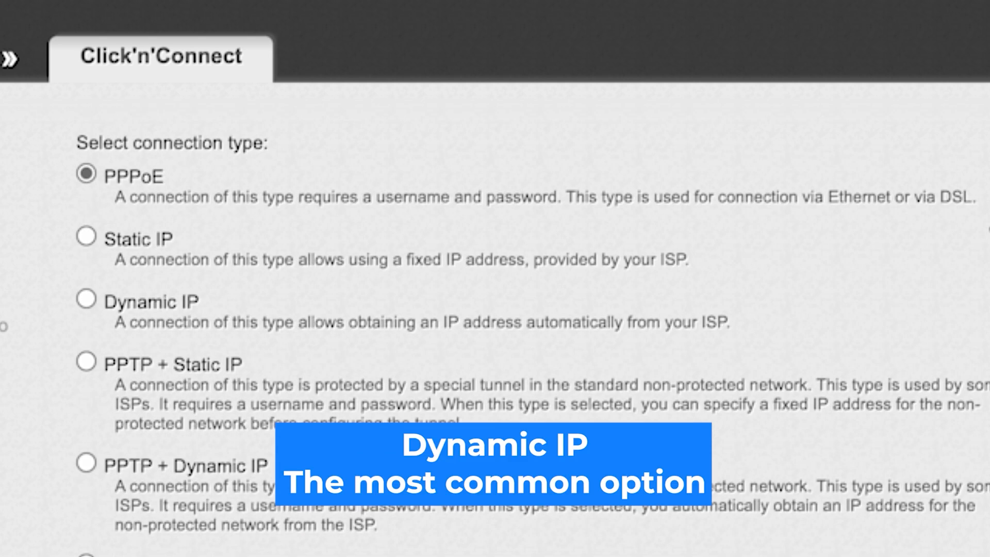
left_click(86, 299)
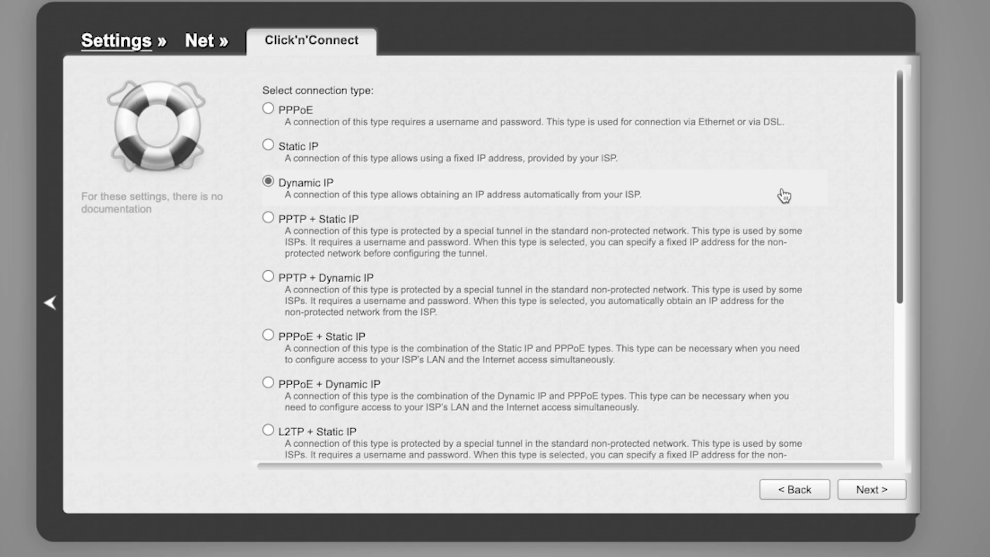
left_click(872, 490)
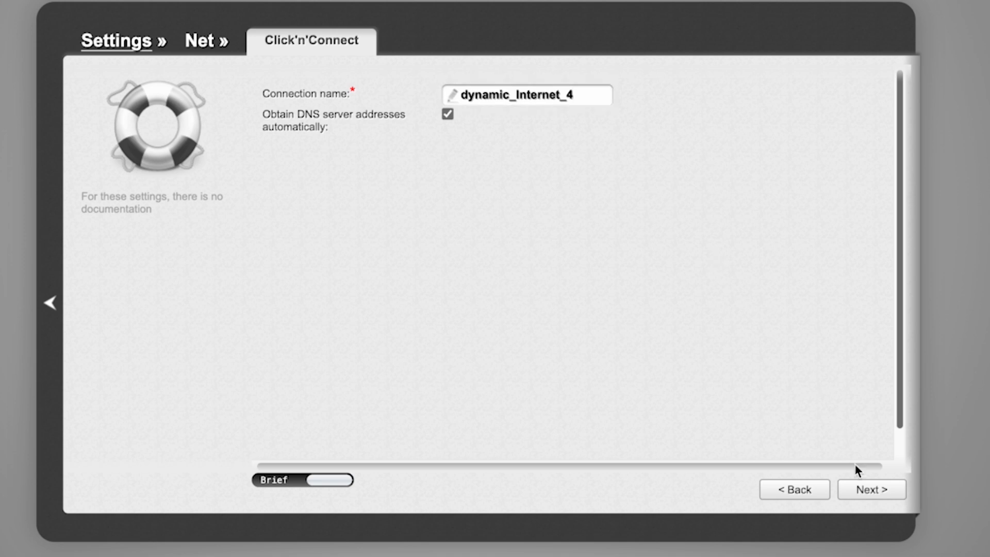
Accept the default connection name and automatic DNS, review the summary, and apply the new connection in place of the existing one.
left_click(862, 491)
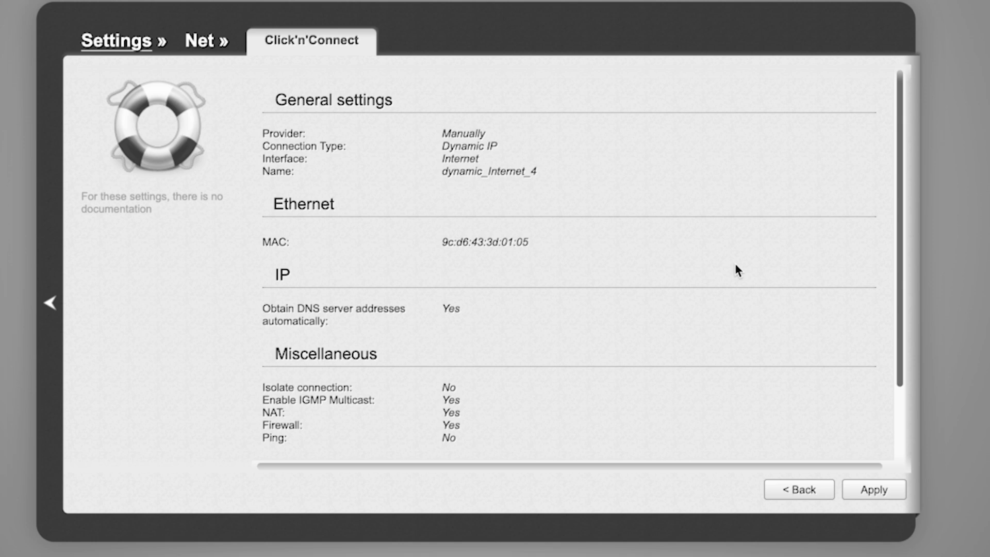
scroll(736, 266, "down", 3)
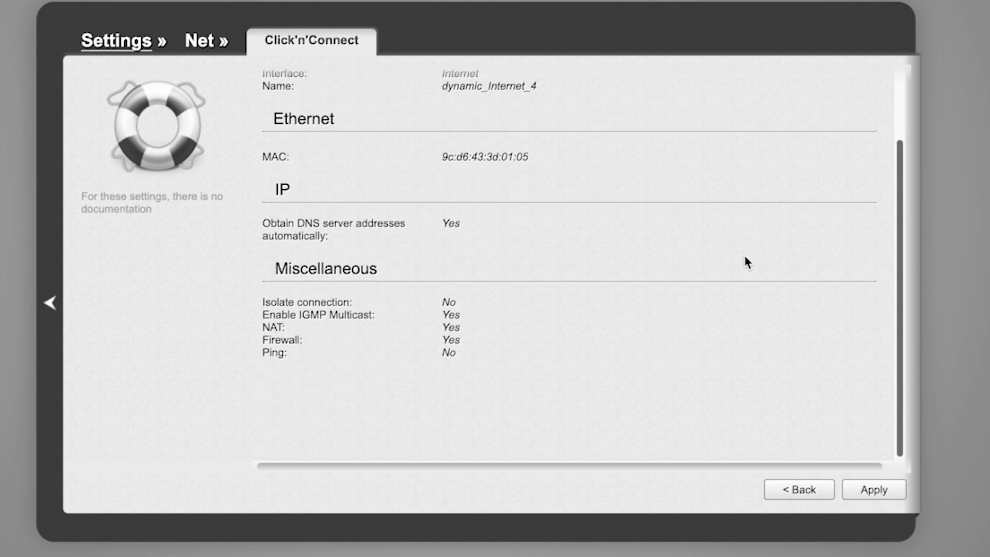
scroll(748, 263, "up", 3)
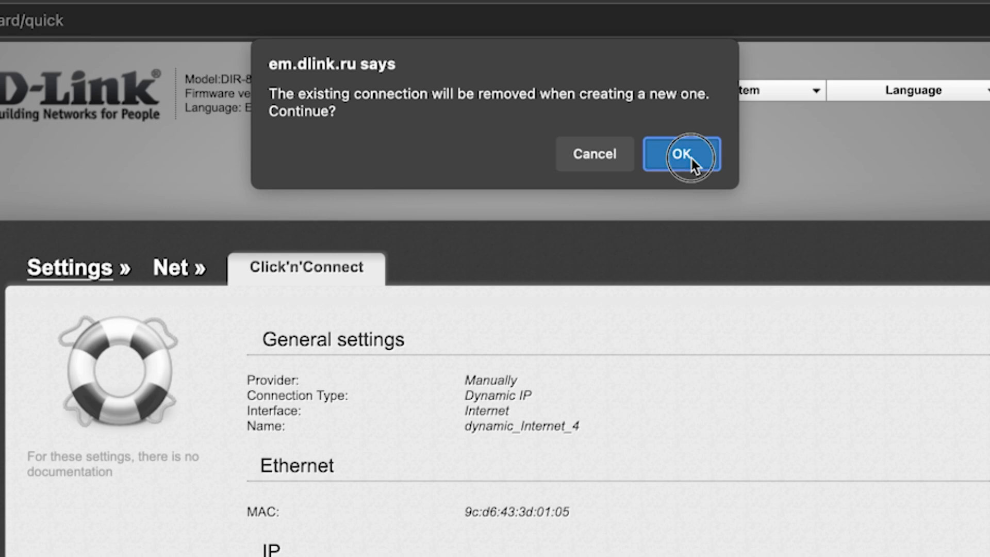
left_click(689, 161)
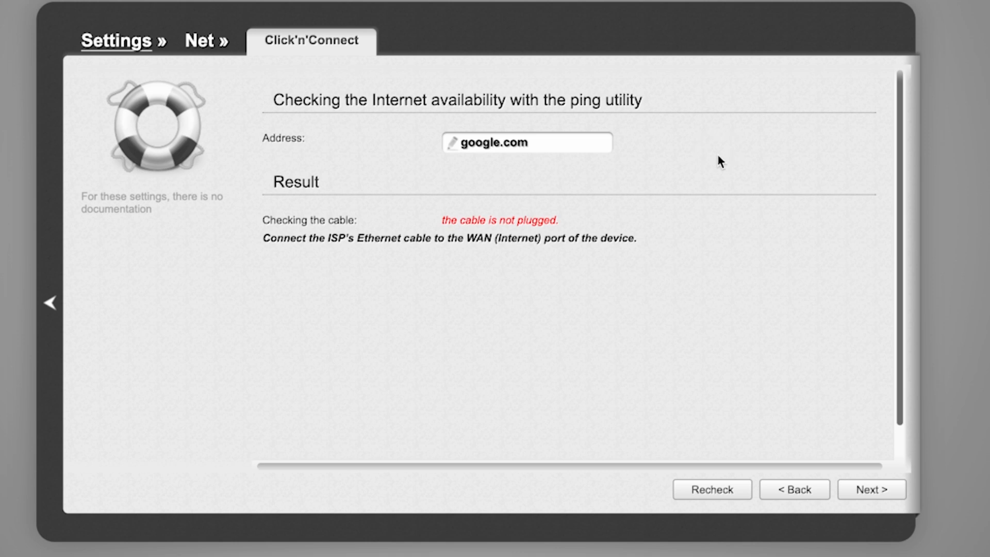
Continue past the Internet availability check and keep Access point as the wireless operating mode.
left_click(873, 490)
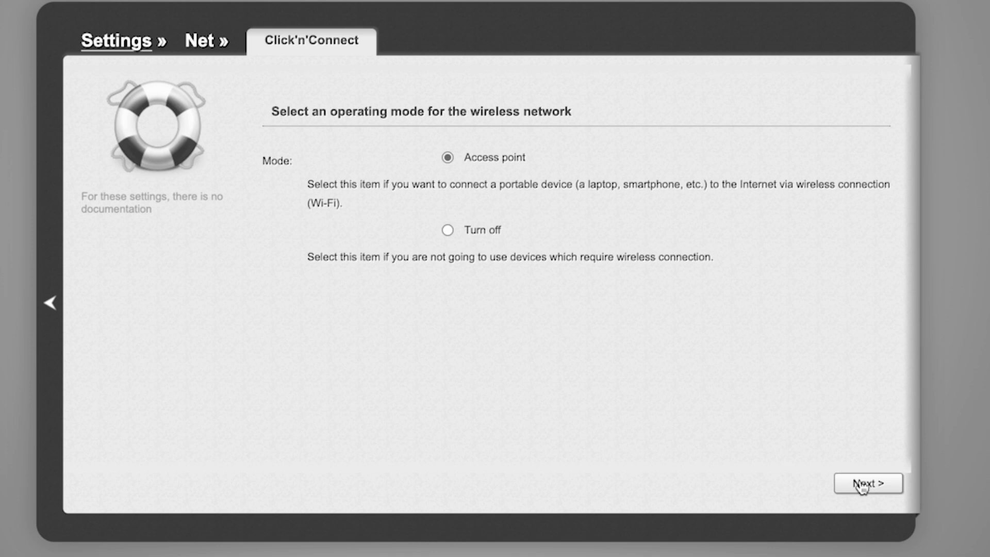
left_click(862, 485)
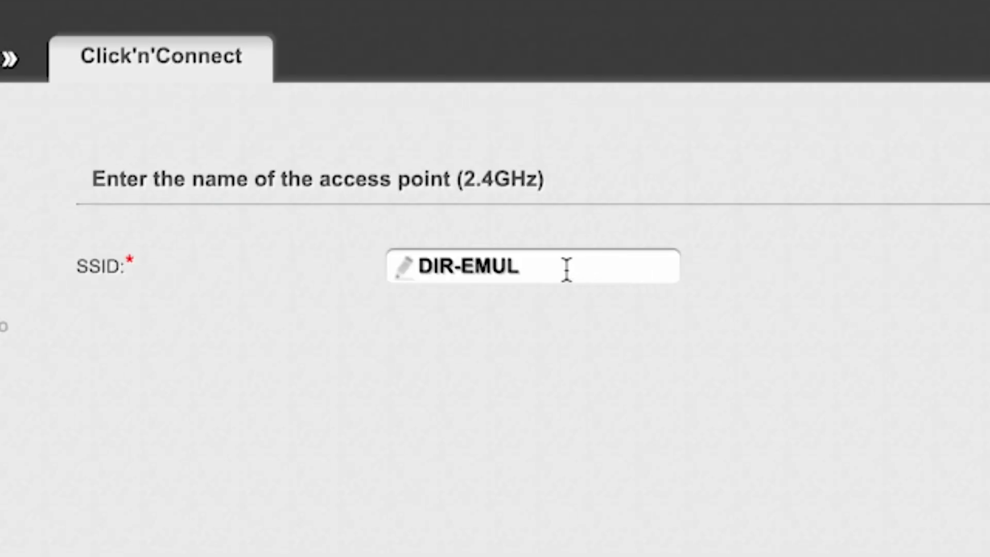
Keep DIR-EMUL as the SSID of the 2.4 GHz access point and continue.
left_click(567, 268)
left_click_drag(424, 266, 572, 261)
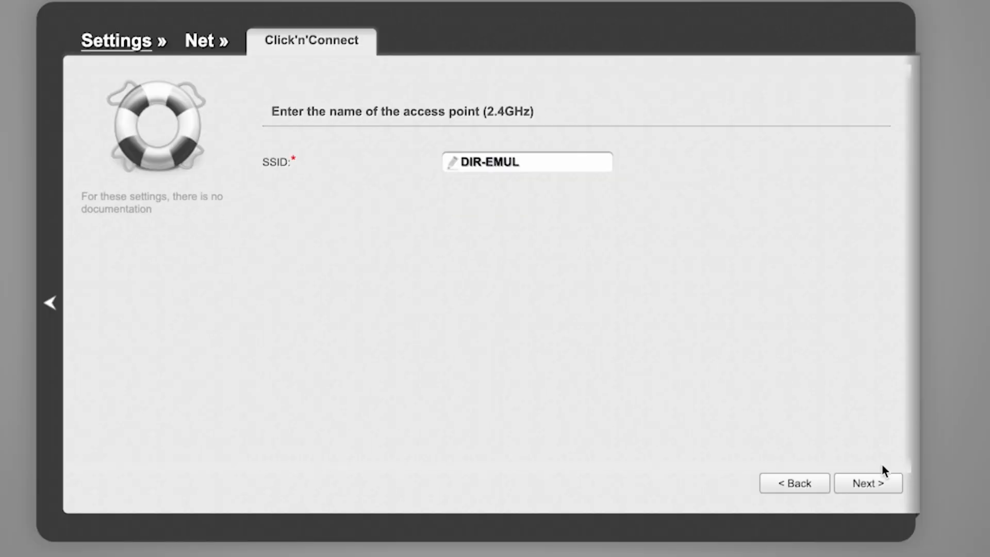
left_click(875, 488)
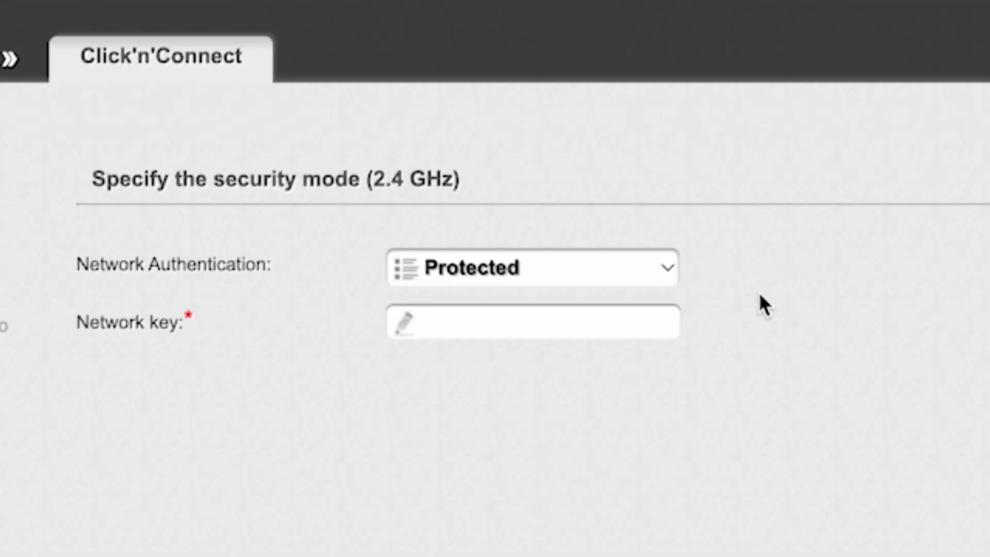
Keep the 2.4 GHz network authentication as Protected, enter the network key and continue.
left_click(670, 269)
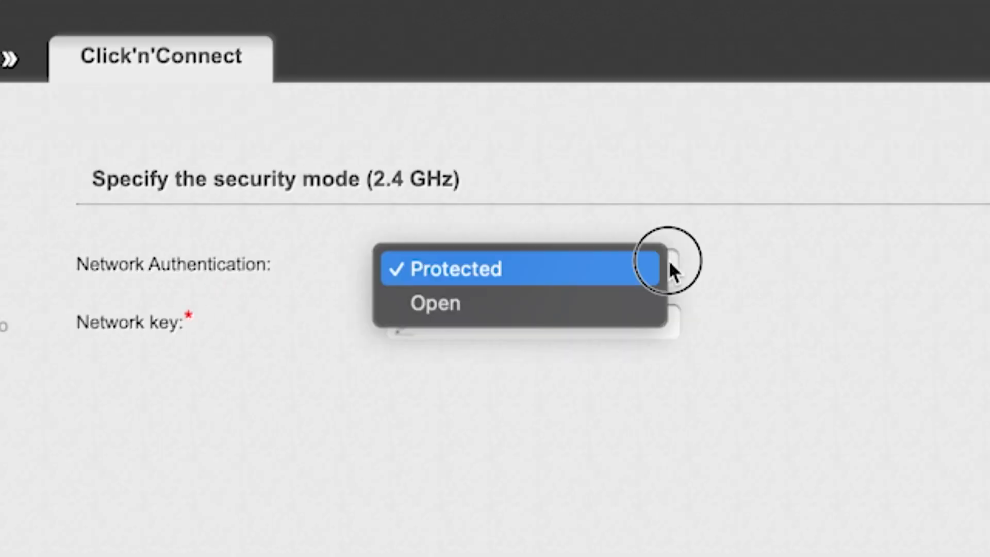
left_click(523, 268)
left_click(545, 323)
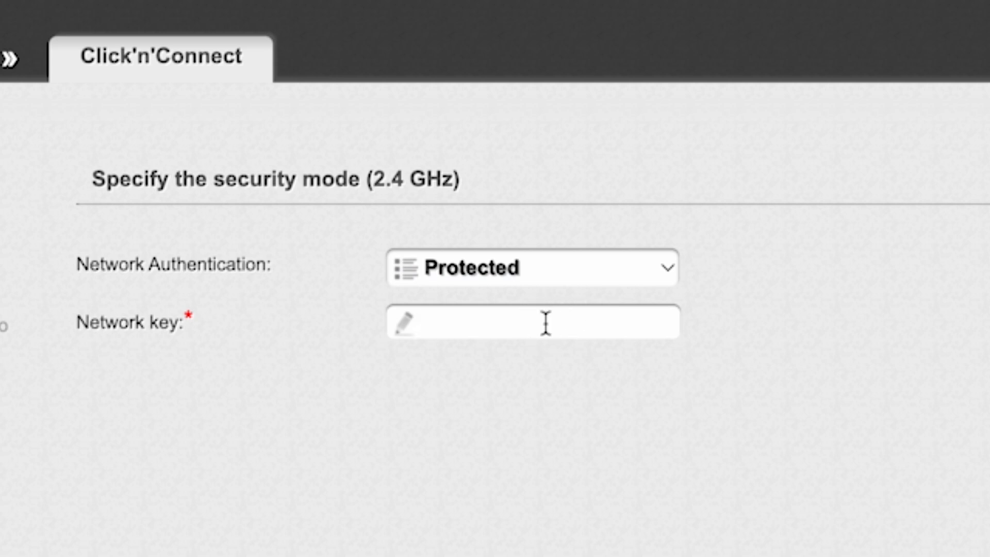
type("123456")
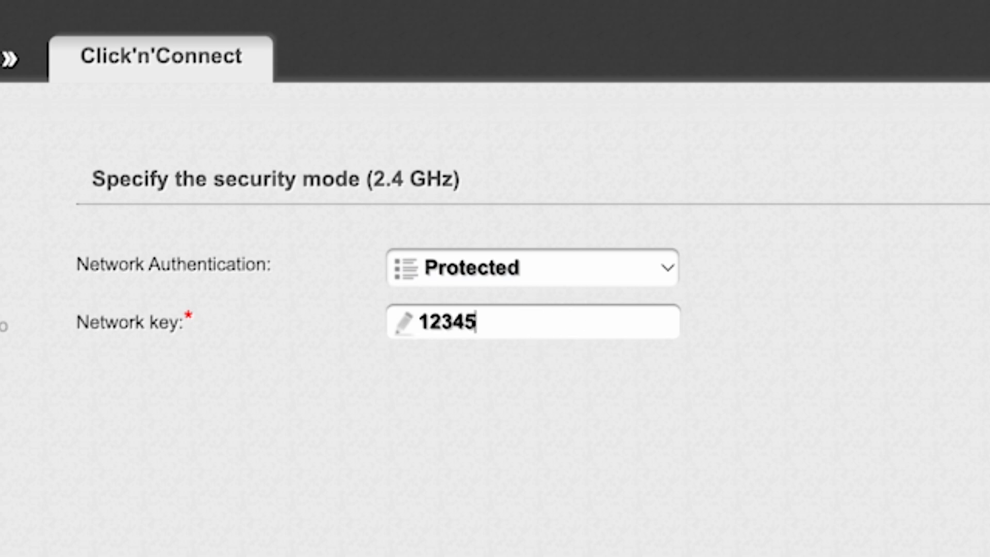
type("789")
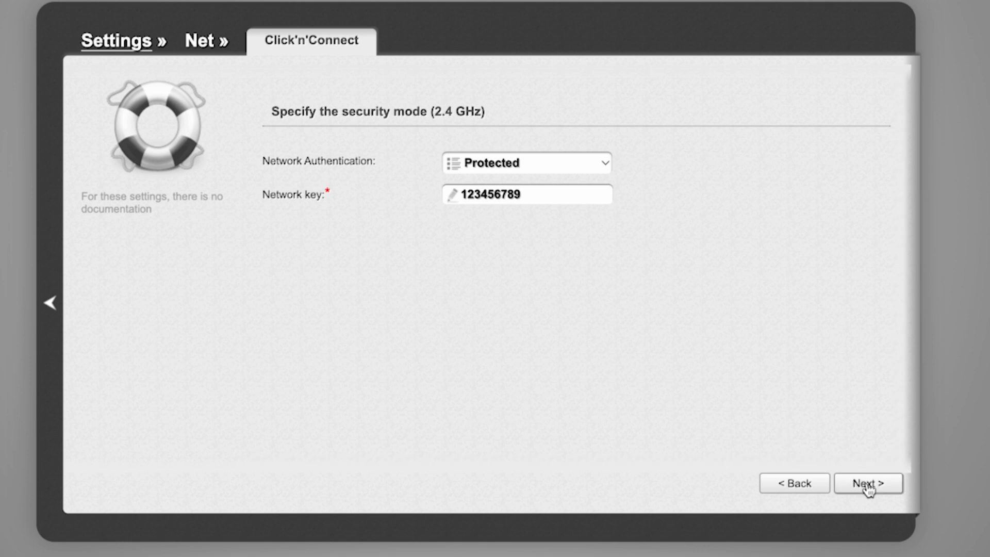
left_click(867, 487)
Keep DIR-EMUL-5G as the 5 GHz SSID with Protected authentication, enter its network key and continue.
left_click(582, 154)
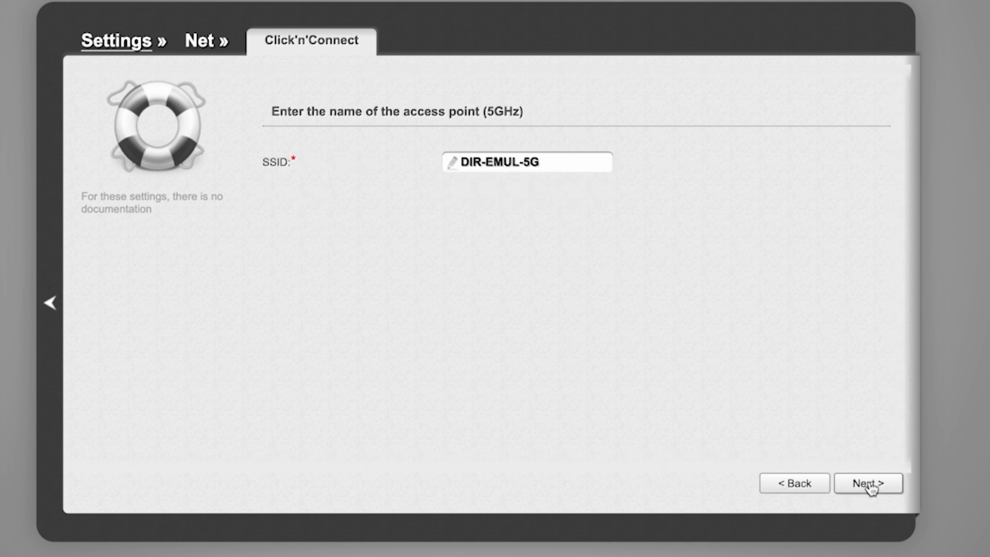
left_click(869, 487)
left_click(541, 192)
type("123456789")
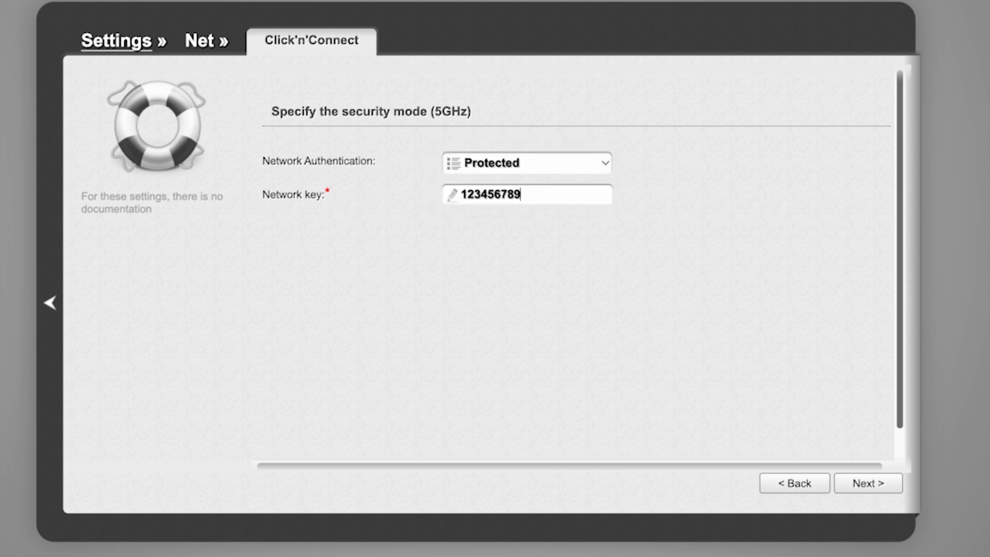
left_click(878, 485)
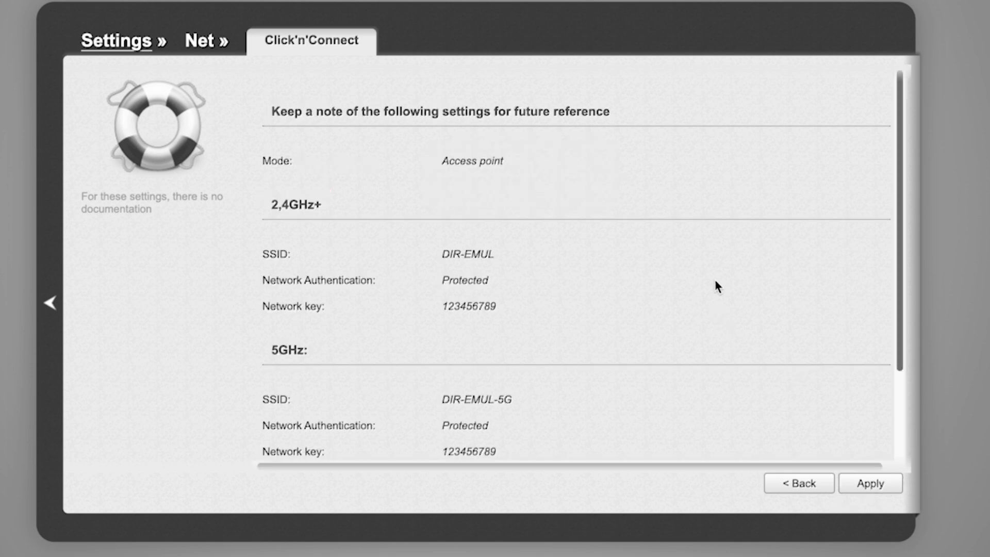
Review the summary of the 2.4 GHz and 5 GHz wireless settings and apply them.
scroll(715, 281, "down", 3)
scroll(715, 284, "up", 3)
scroll(716, 288, "down", 3)
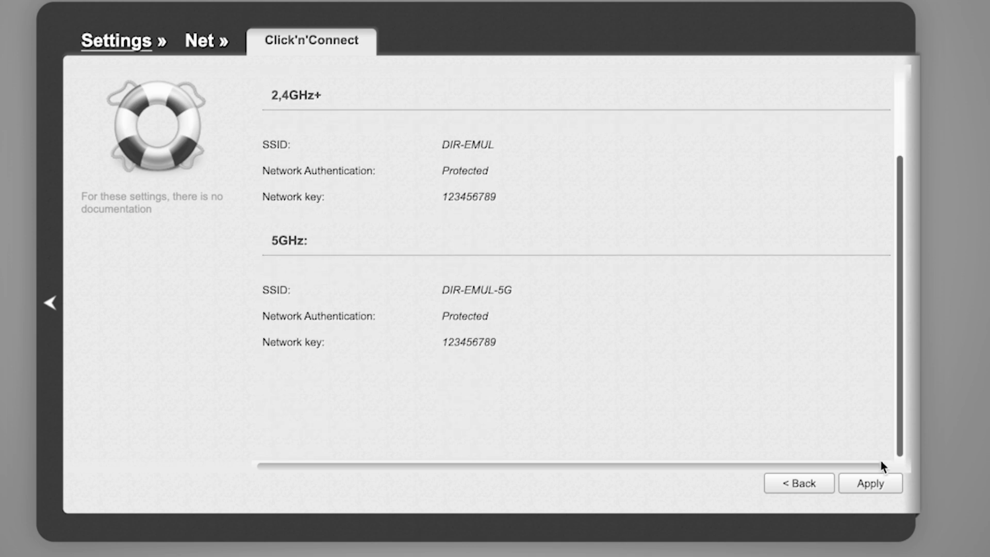
left_click(880, 486)
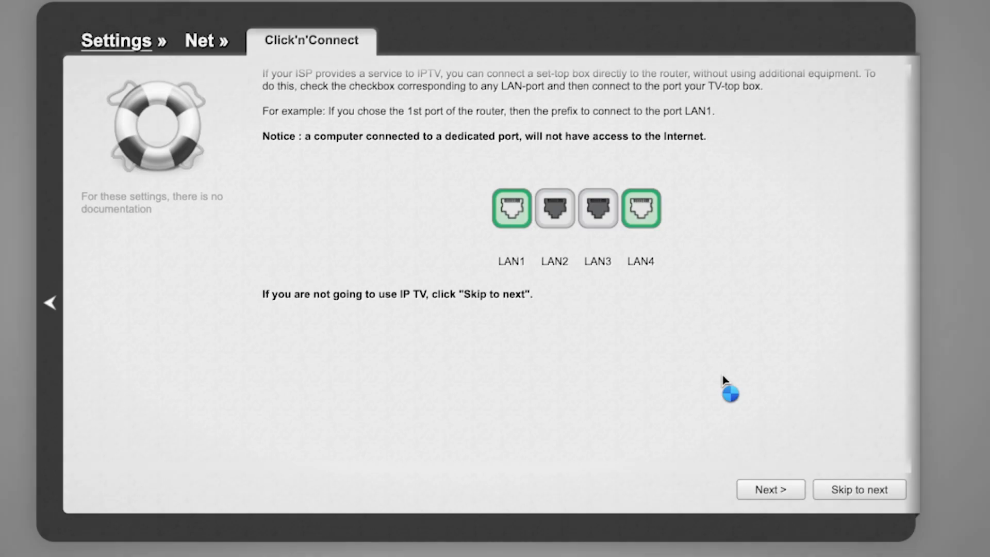
Skip the IP TV port selection, then apply the wizard's settings and acknowledge the completed setup.
scroll(724, 382, "down", 1)
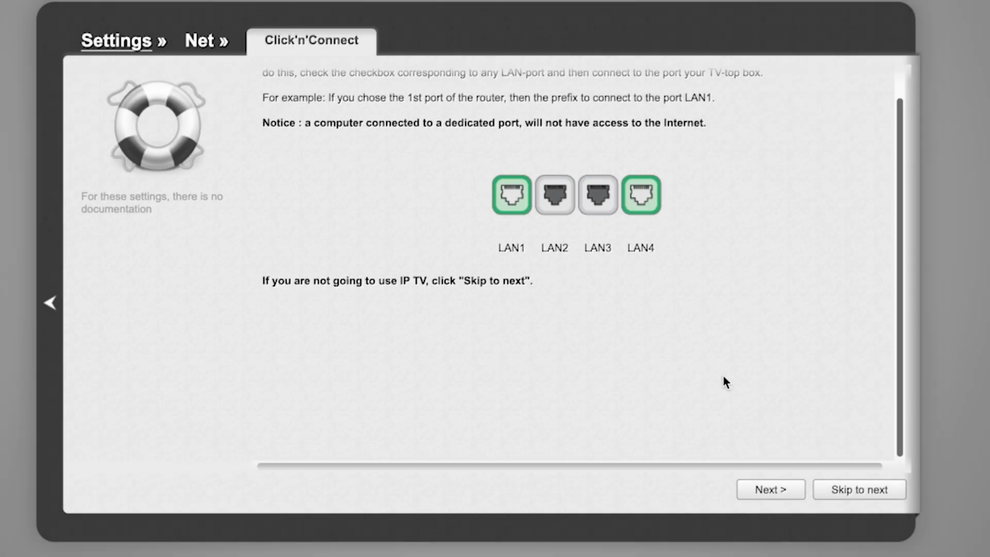
scroll(724, 377, "up", 2)
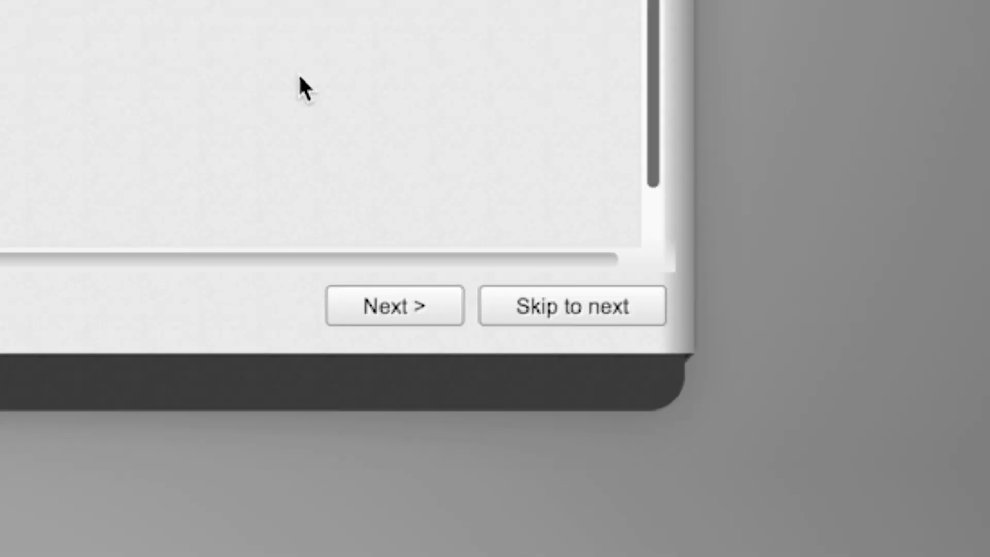
left_click(549, 308)
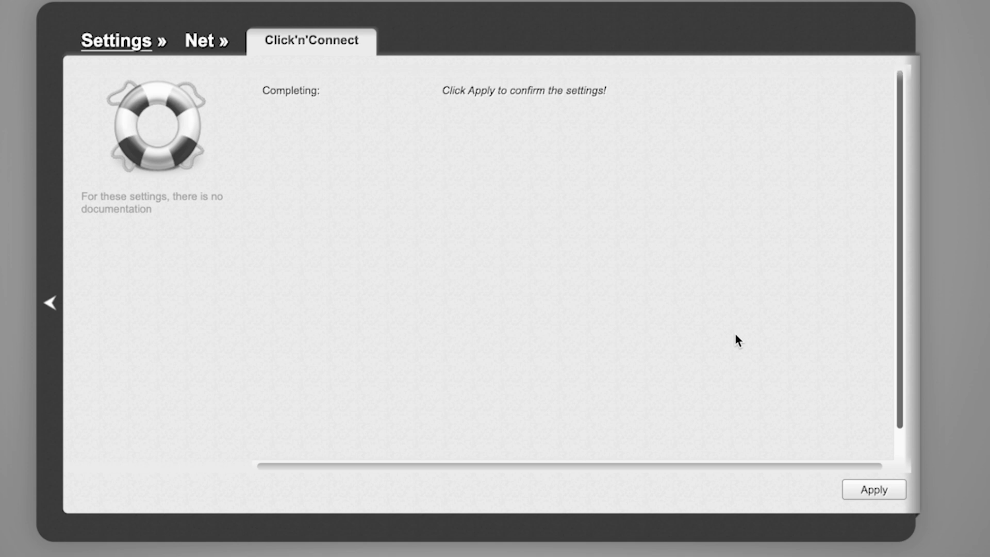
left_click(874, 490)
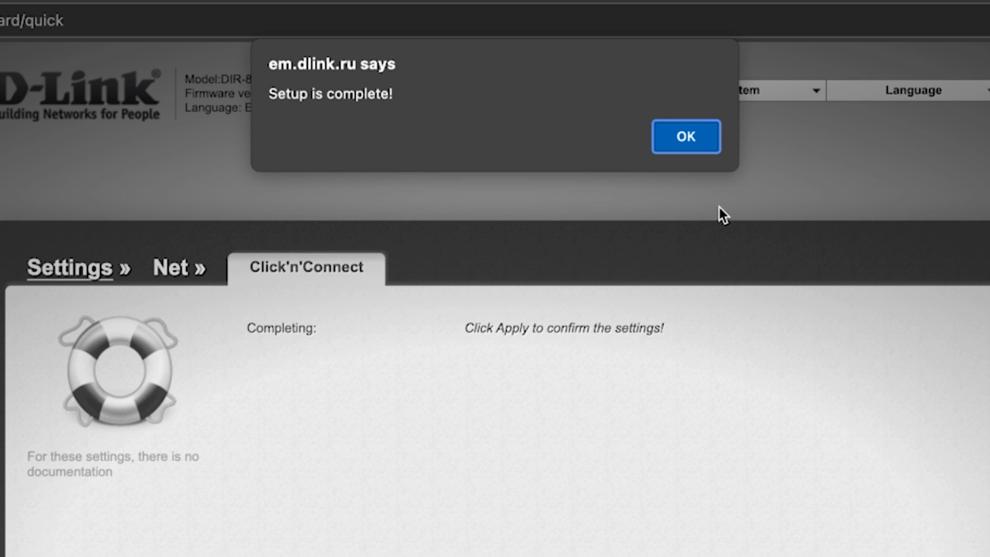
left_click(707, 142)
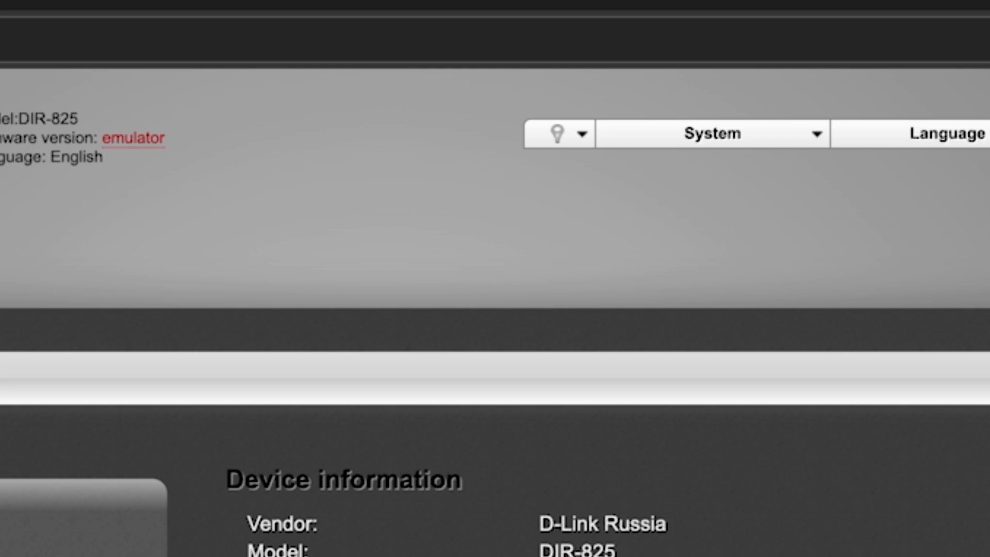
Save all changes and reboot the router, accepting the confirmation.
left_click(817, 135)
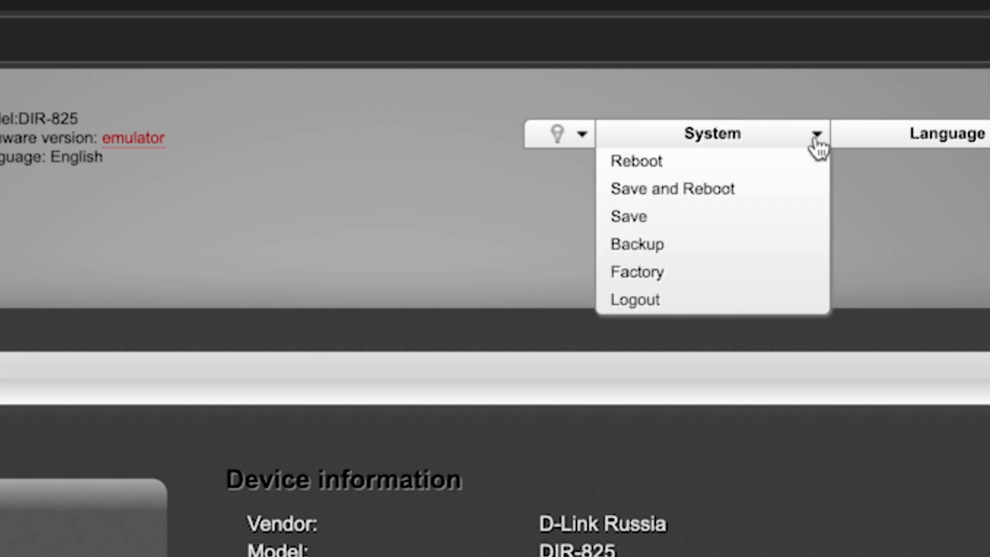
left_click(706, 192)
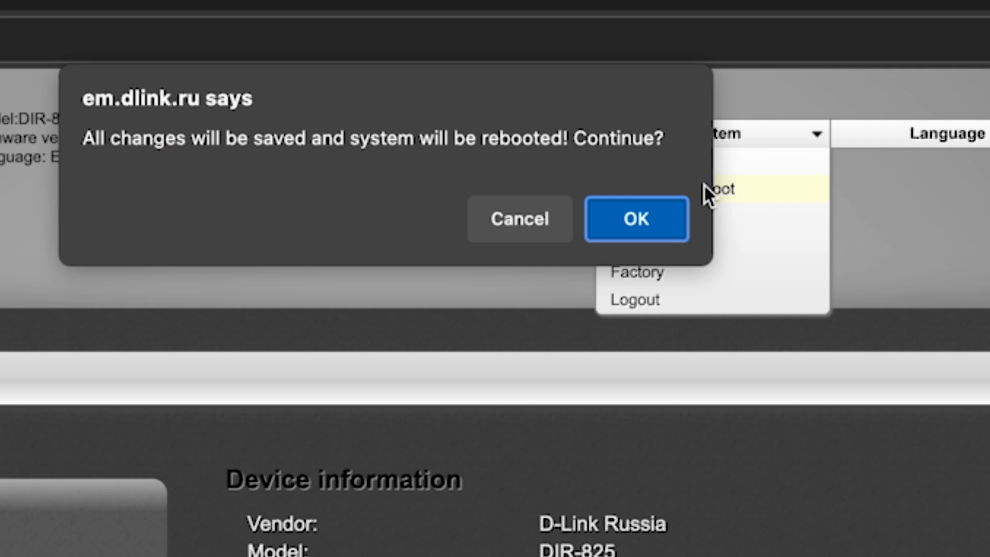
left_click(649, 227)
left_click(647, 226)
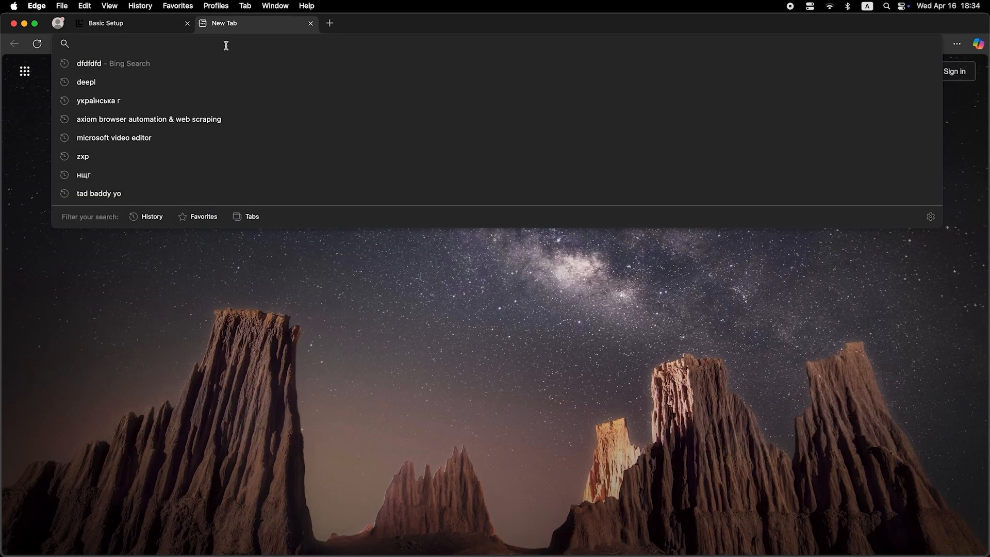
Search the web for dfdfdfdf in a new browser tab to test the internet connection.
type("dfdfdfdf")
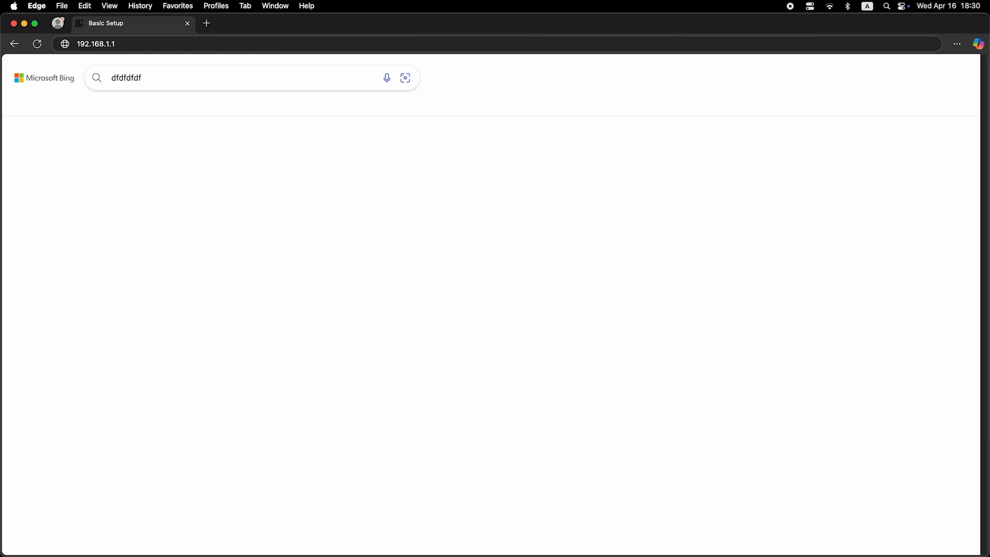